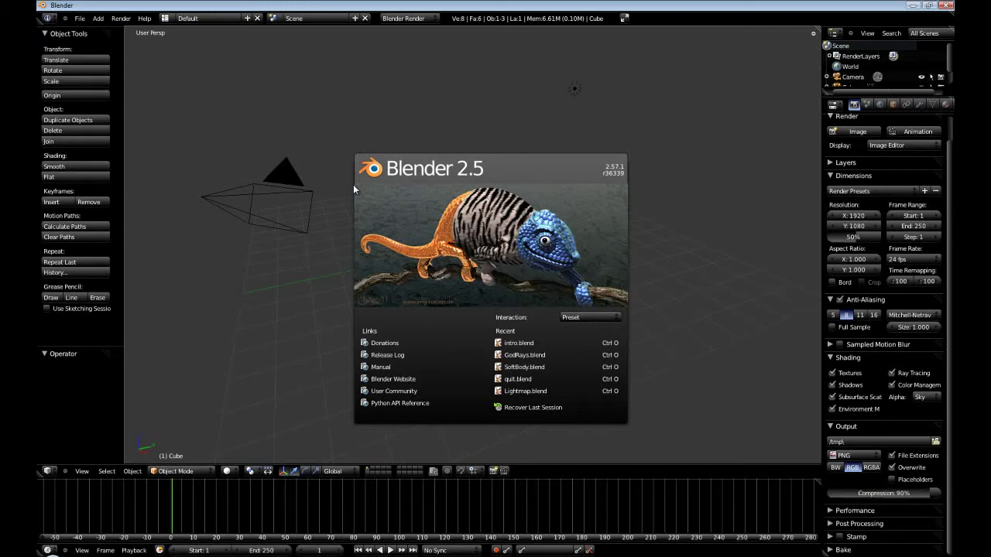
# - Dismiss the splash screen, switch to camera view, and move the cube down-left out of frame
pyautogui.click(336, 138)
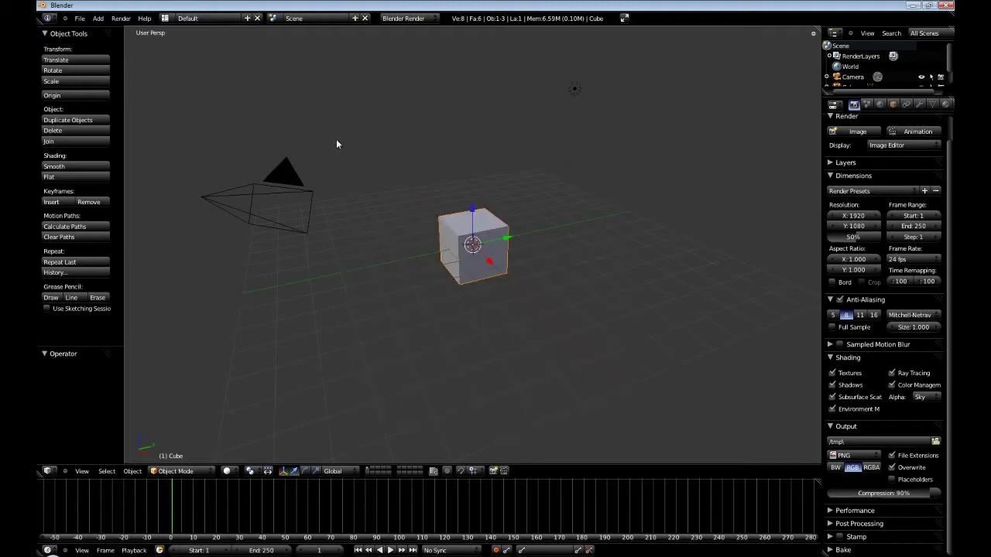
pyautogui.press('KP_0')
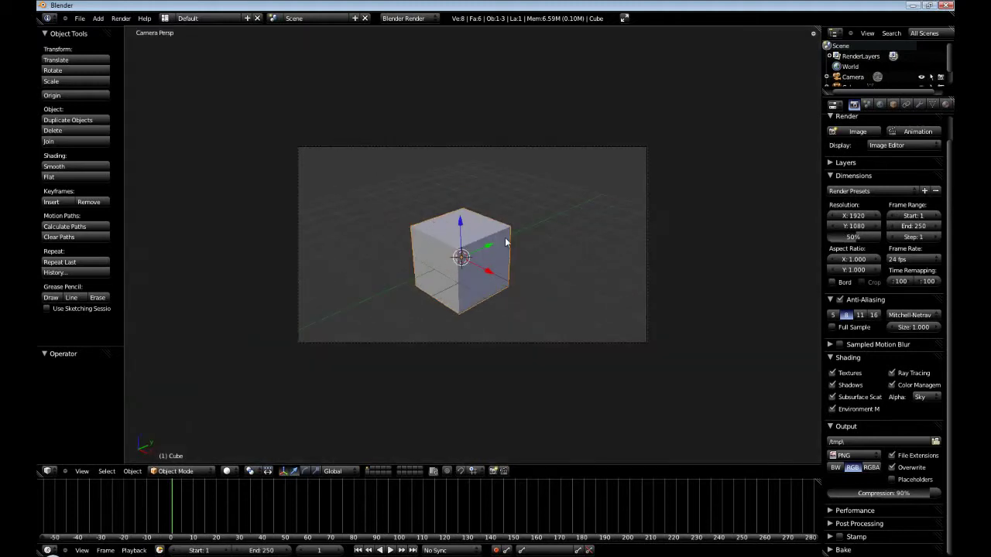
pyautogui.press('g')
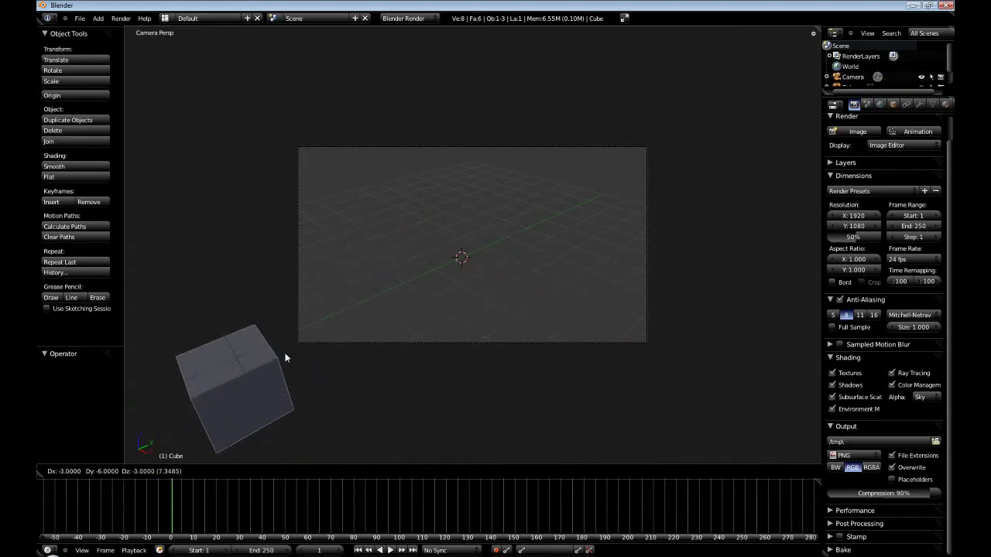
pyautogui.click(285, 357)
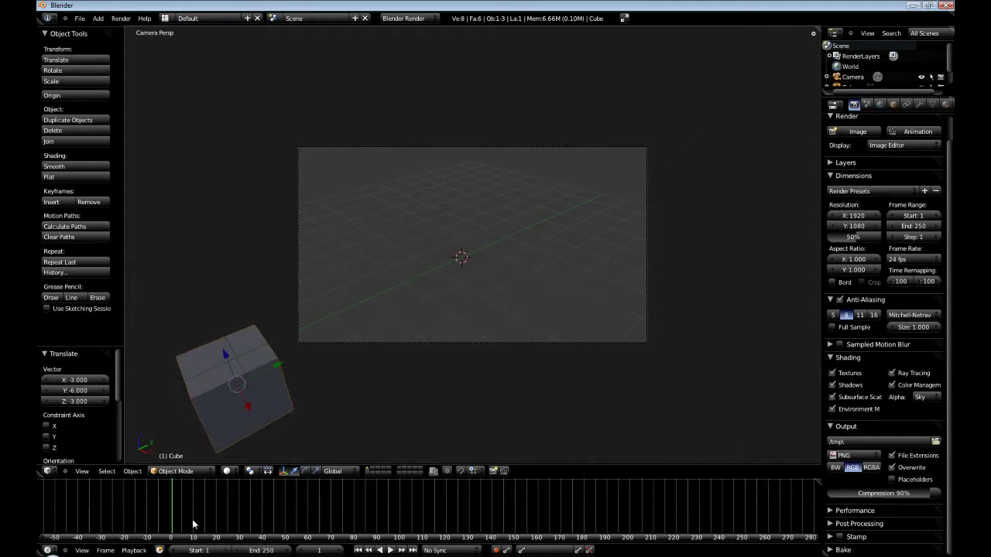
# - Scrub the timeline to frame 1 and bring up the cube's Insert Keyframe menu
pyautogui.moveTo(193, 525)
pyautogui.mouseDown()
pyautogui.moveTo(220, 526)
pyautogui.moveTo(146, 527)
pyautogui.moveTo(199, 529)
pyautogui.moveTo(171, 529)
pyautogui.mouseUp()
pyautogui.press('i')
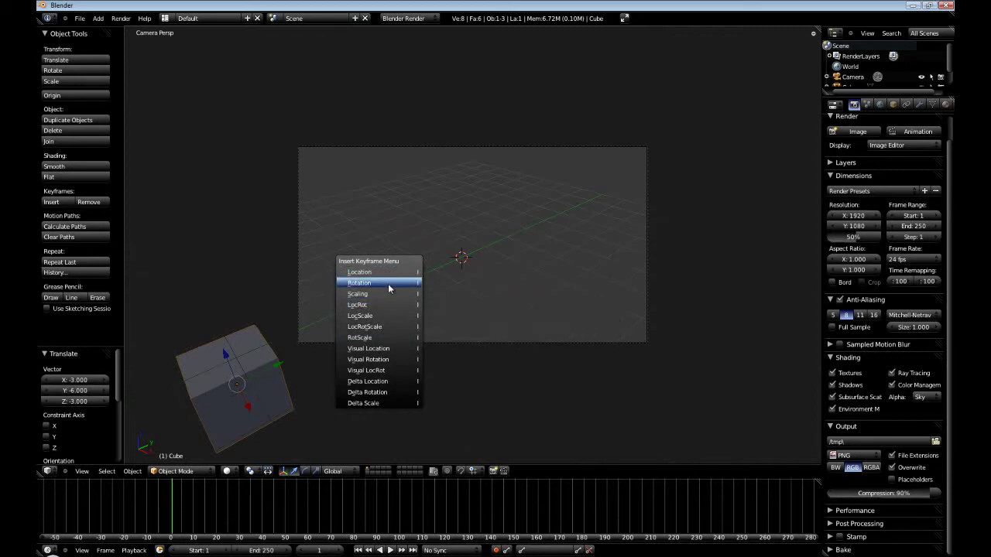
pyautogui.click(367, 329)
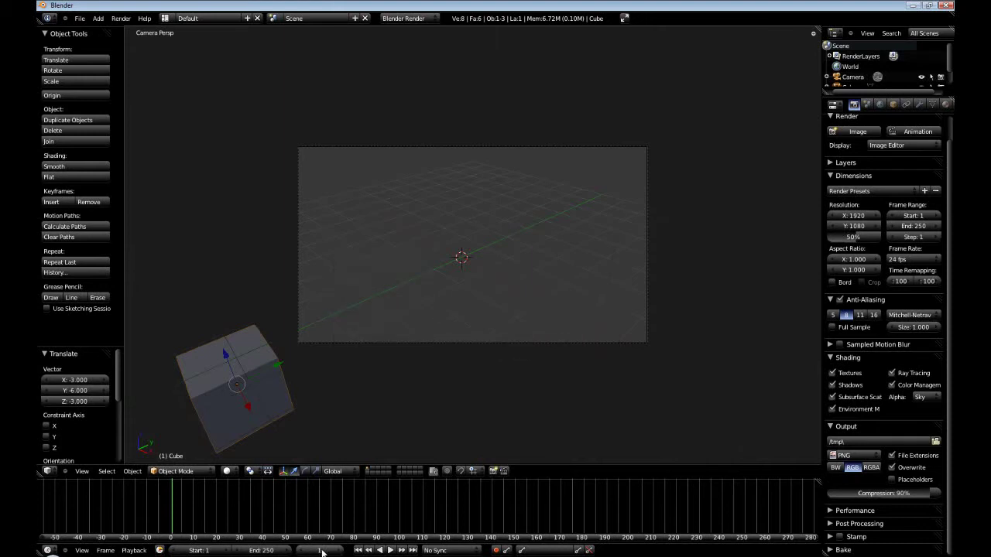
pyautogui.press('i')
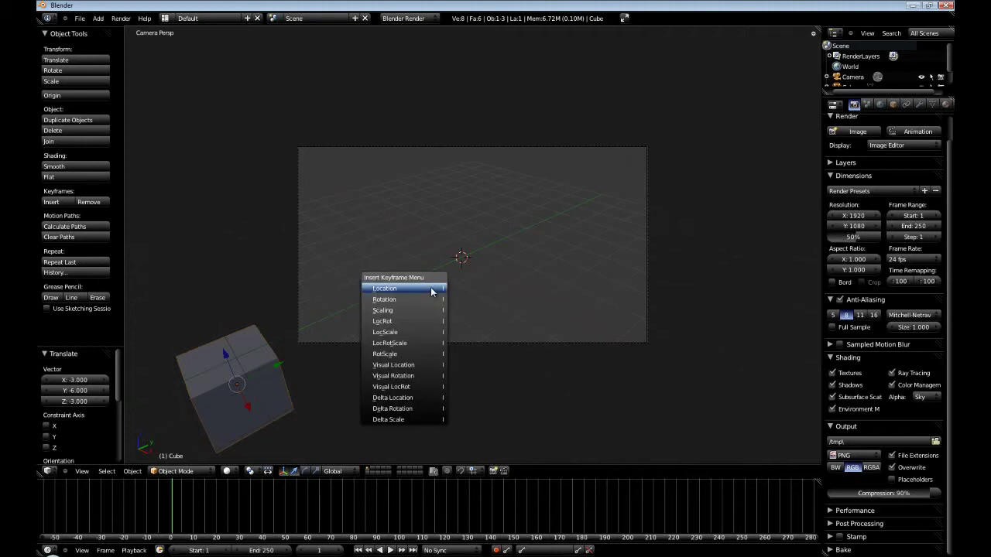
# - Key LocRotScale for the cube at frame 1, then jump to frame 250
pyautogui.click(411, 345)
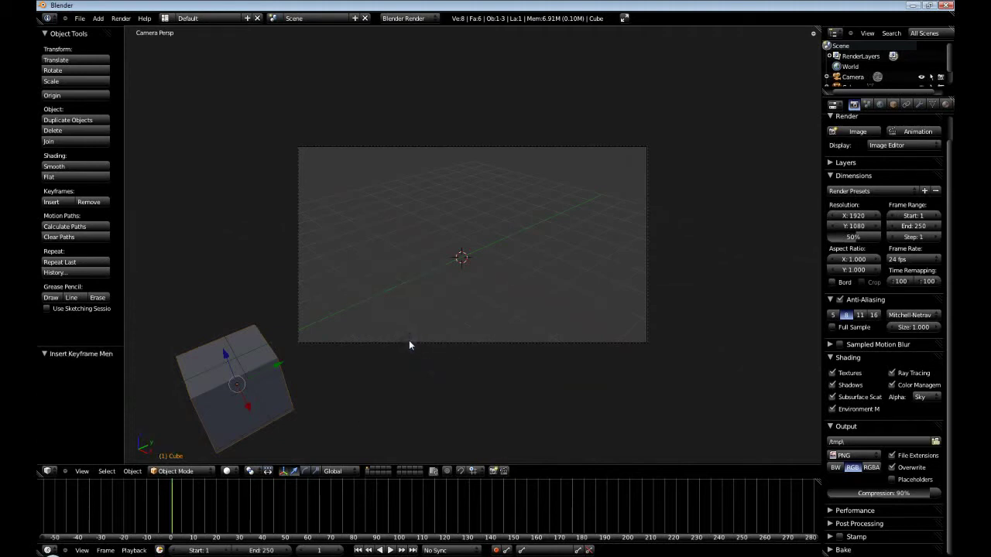
pyautogui.click(328, 547)
pyautogui.write('250')
pyautogui.press('Return')
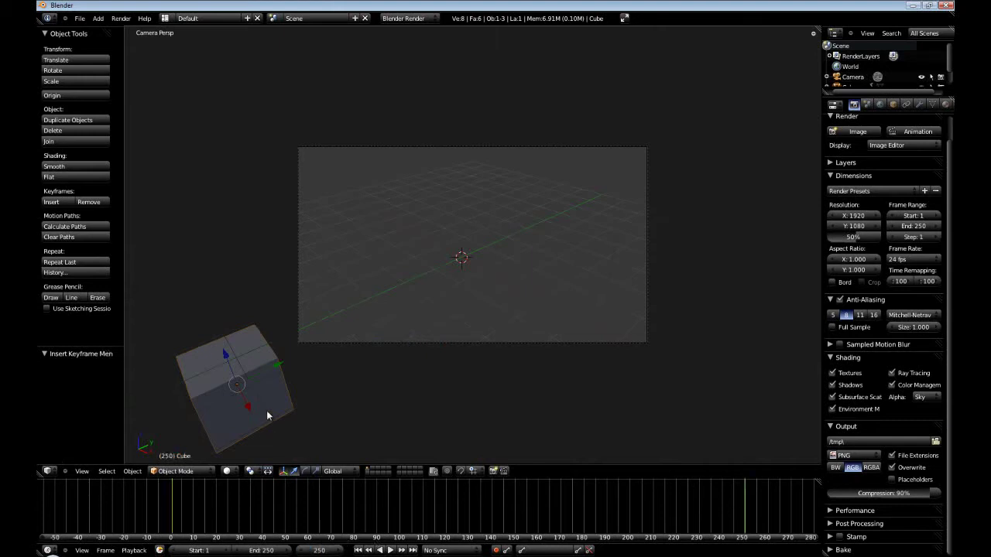
# - Move the cube to the upper right of the camera frame
pyautogui.press('g')
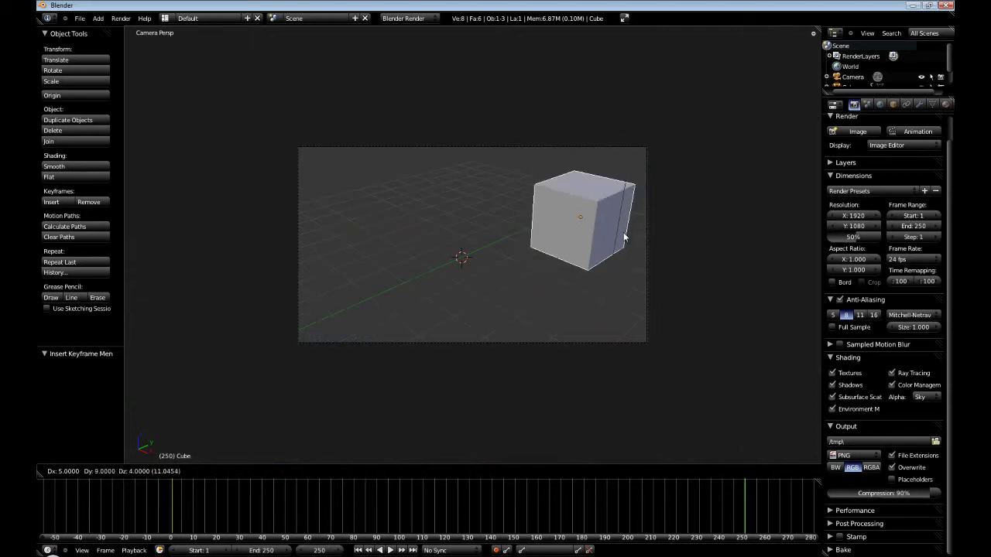
pyautogui.click(624, 232)
pyautogui.press('g')
pyautogui.click(626, 209)
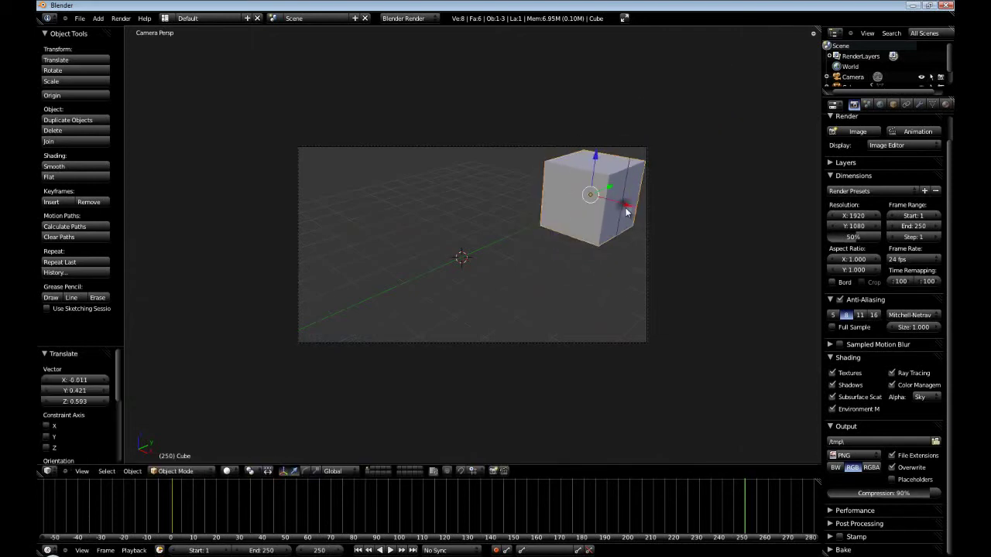
pyautogui.press('g')
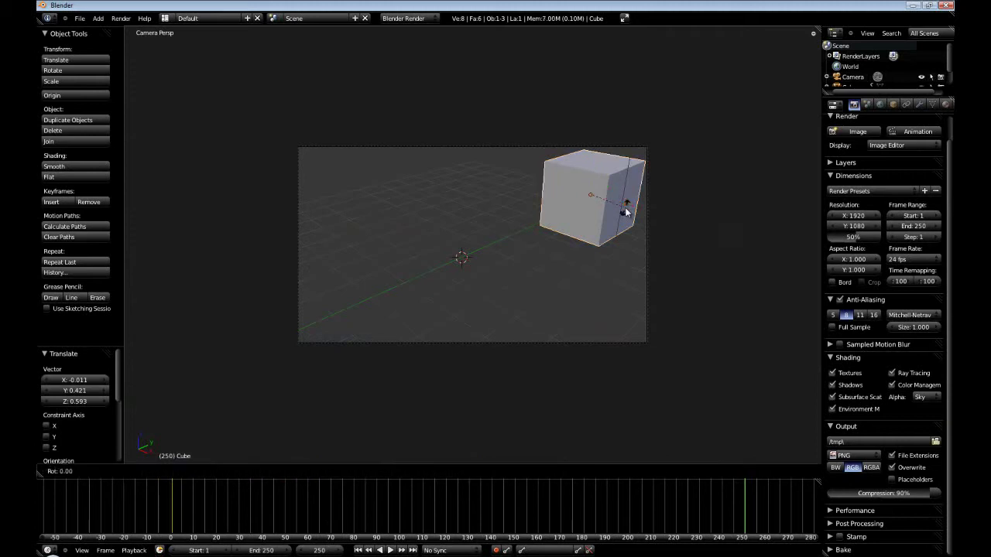
pyautogui.press('z')
pyautogui.rightClick(597, 191)
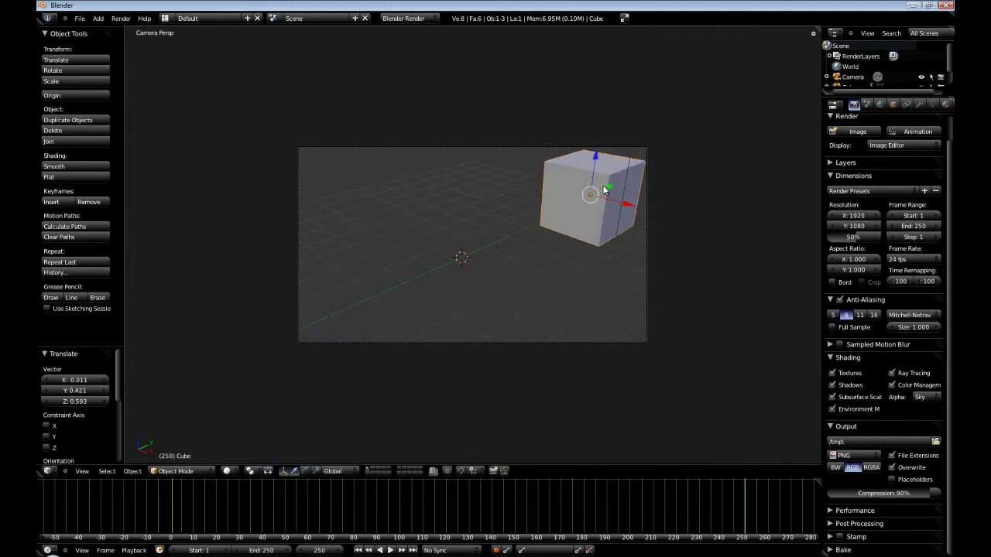
# - Rotate the cube about 70° on X and scale it by 2
pyautogui.press('r')
pyautogui.press('x')
pyautogui.click(617, 219)
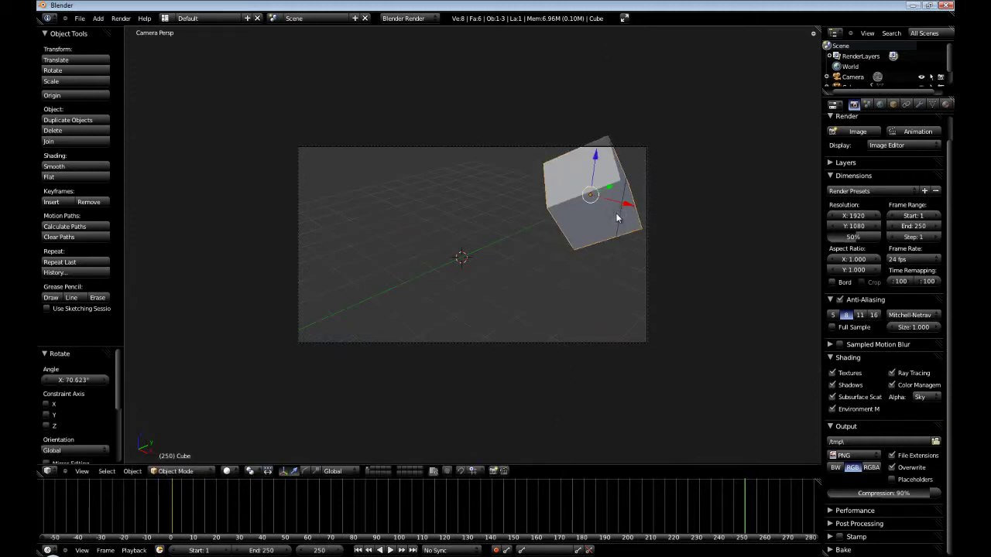
pyautogui.press('s')
pyautogui.press('2')
pyautogui.press('Return')
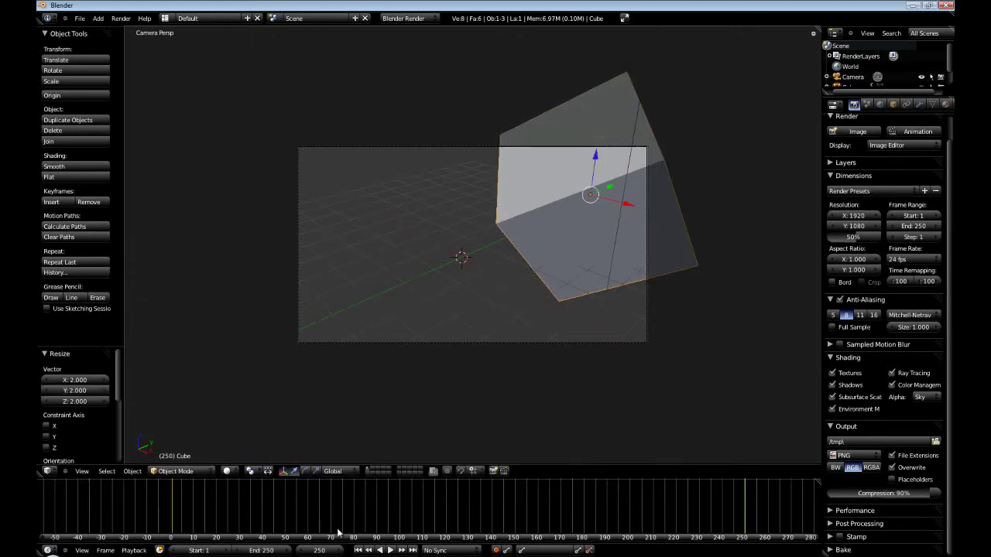
# - Key LocRotScale at frame 250, then switch to top view and select the camera
pyautogui.press('i')
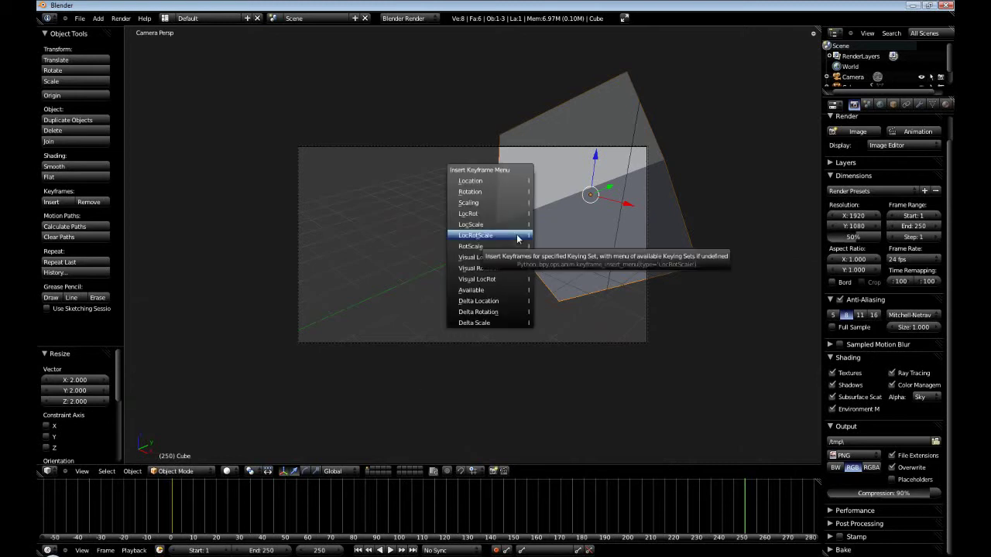
pyautogui.click(517, 236)
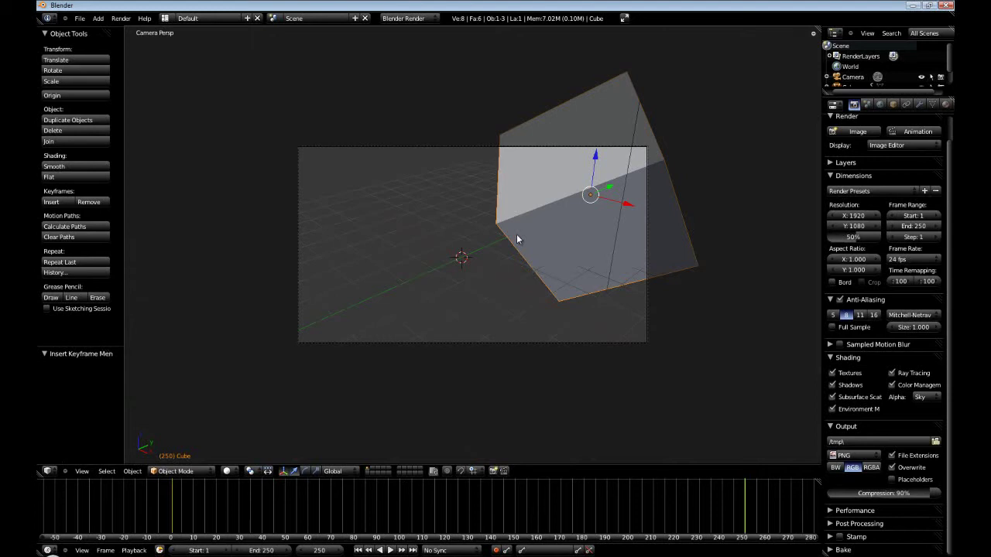
pyautogui.press('KP_7')
pyautogui.rightClick(555, 317)
# - Move the camera to a new position and look through it
pyautogui.press('g')
pyautogui.click(673, 410)
pyautogui.press('KP_0')
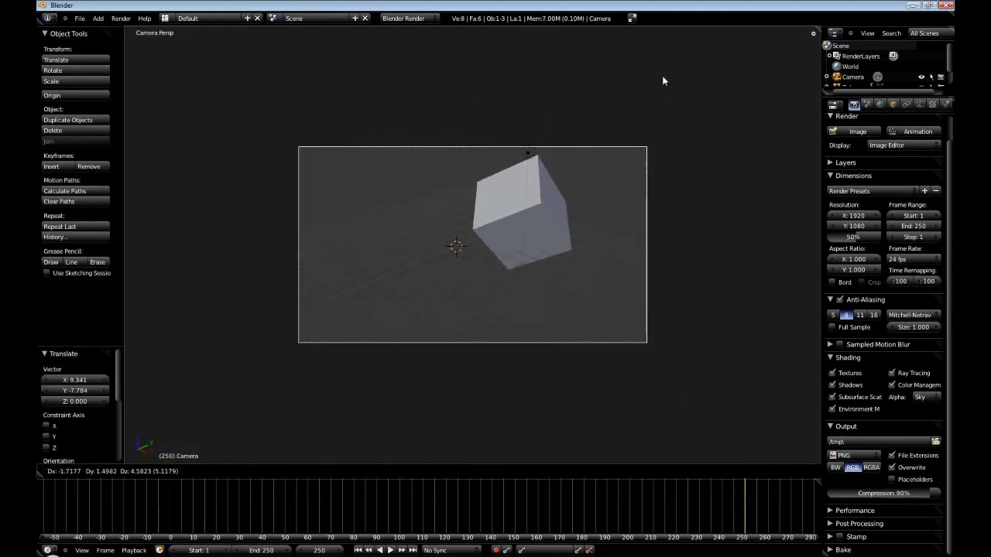
# - Return to frame 1 and play the animation with Alt+A
pyautogui.click(314, 549)
pyautogui.write('1')
pyautogui.press('Return')
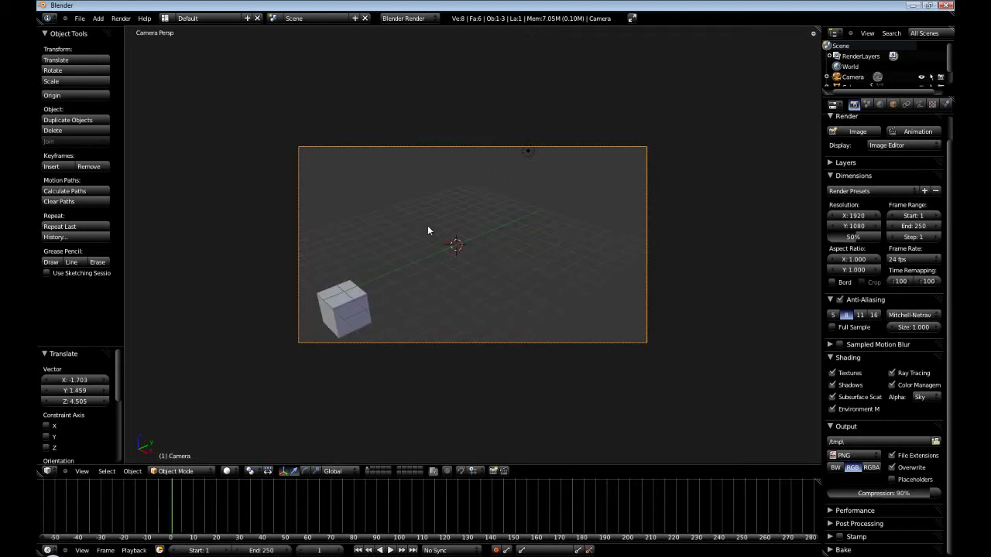
pyautogui.hotkey('alt', 'a')
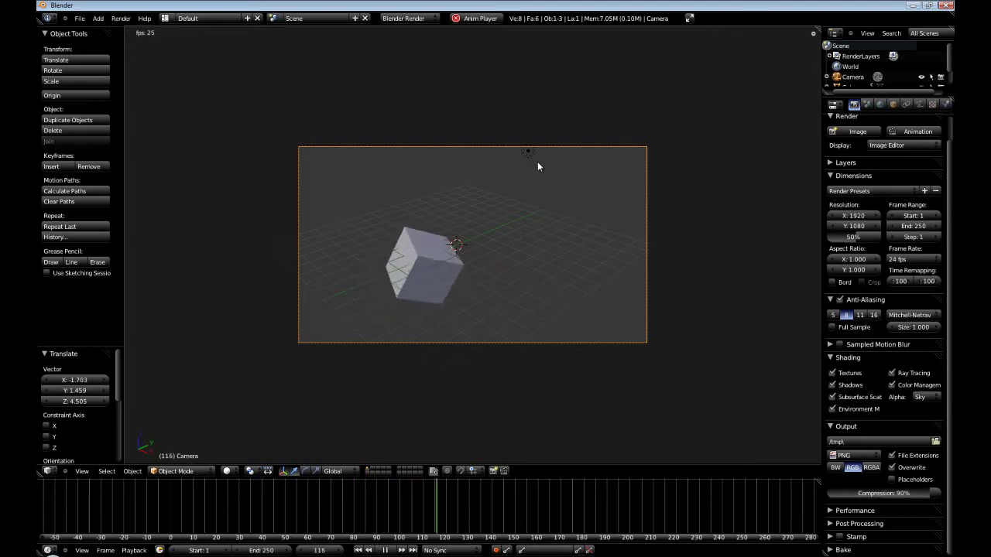
# - Stop playback and set the render output folder to the Desktop
pyautogui.press('Escape')
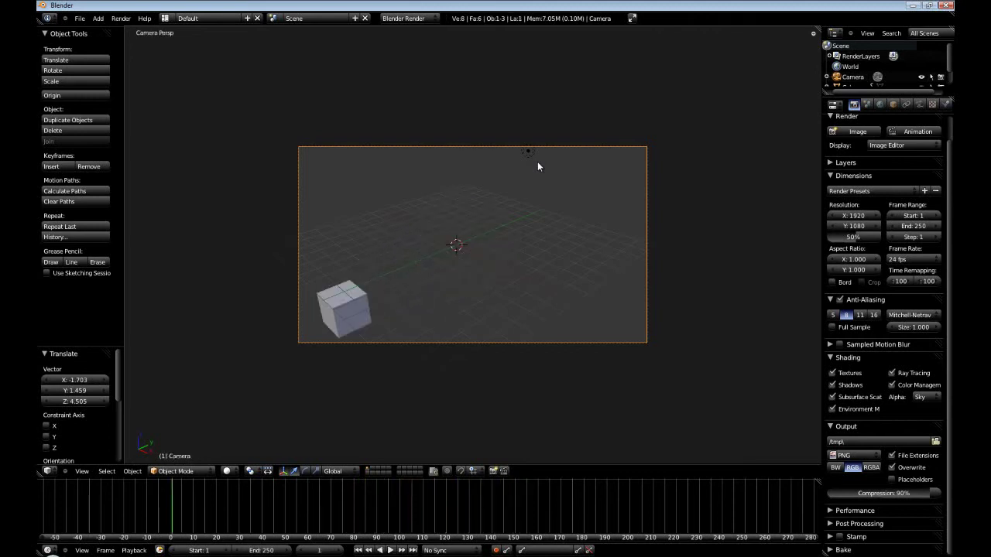
pyautogui.click(935, 442)
pyautogui.click(120, 153)
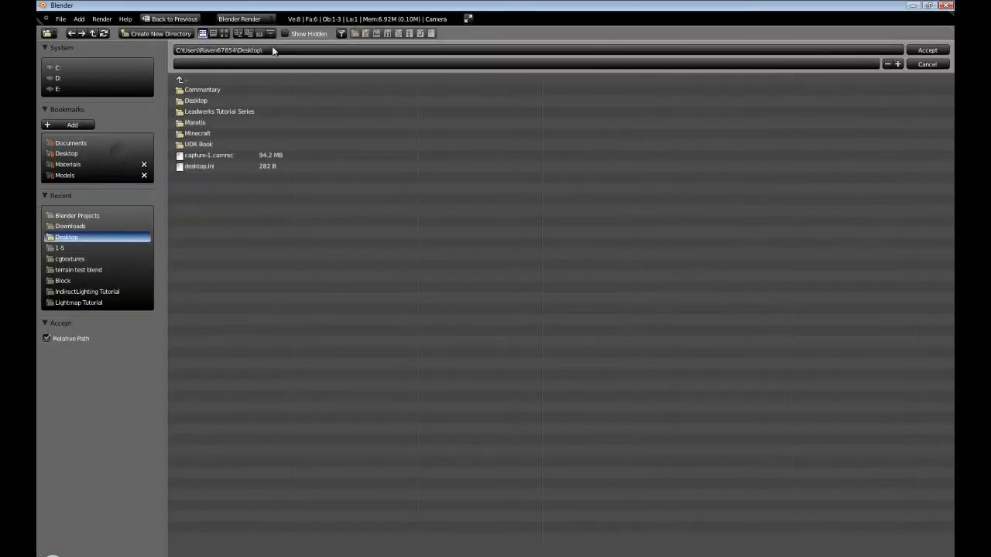
pyautogui.click(938, 51)
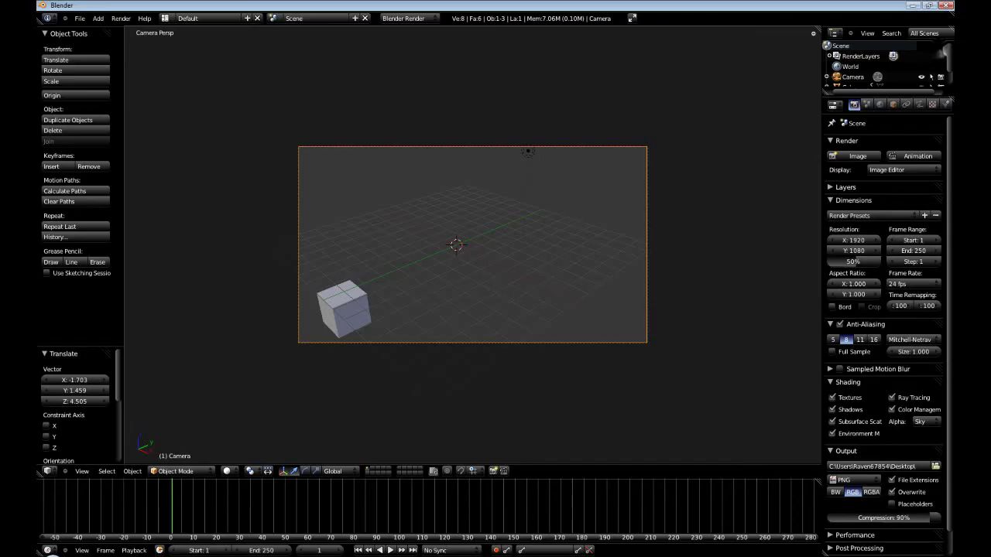
# - Set the output file format to AVI Raw and anti-aliasing to 5 samples
pyautogui.click(863, 482)
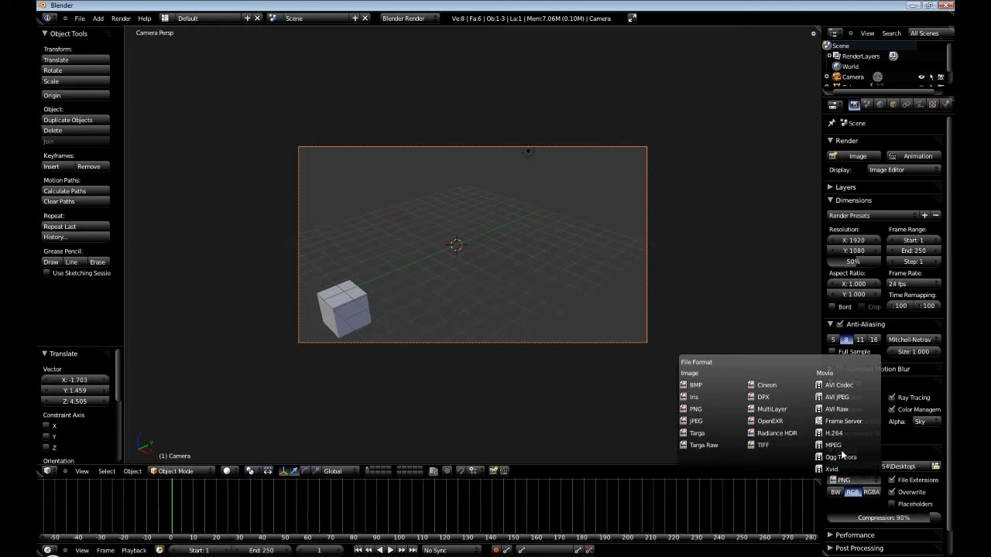
pyautogui.click(837, 409)
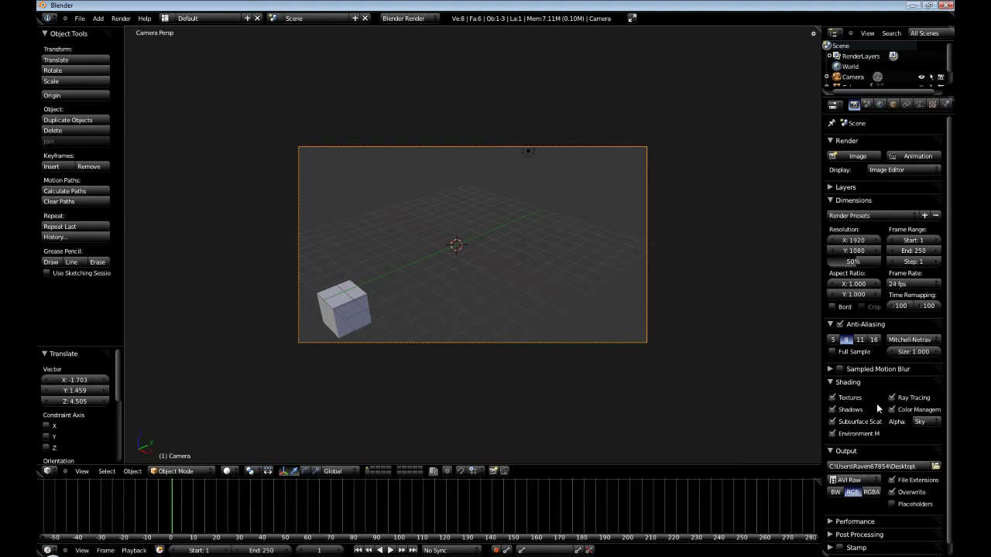
pyautogui.click(833, 339)
# - Render the full 250-frame cube animation with the Animation button
pyautogui.click(915, 156)
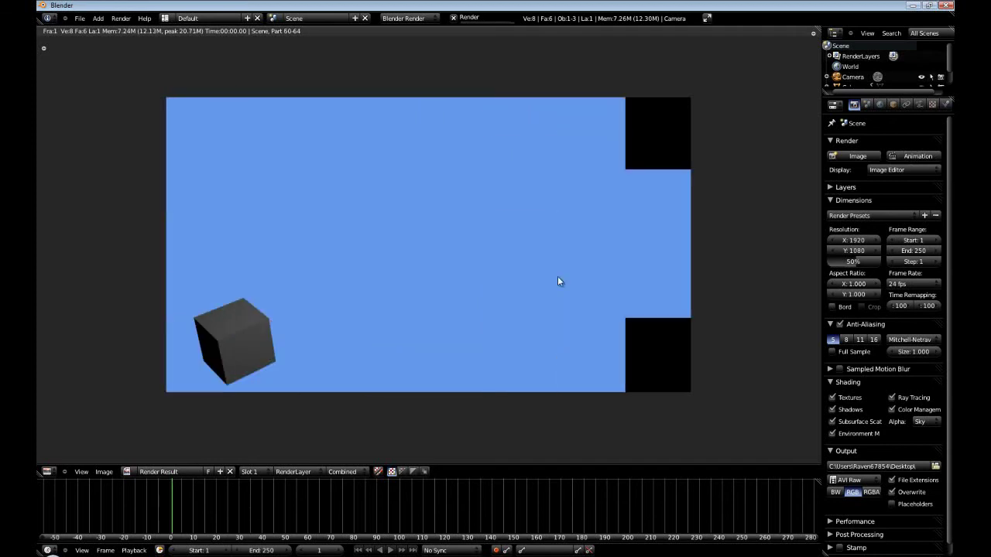